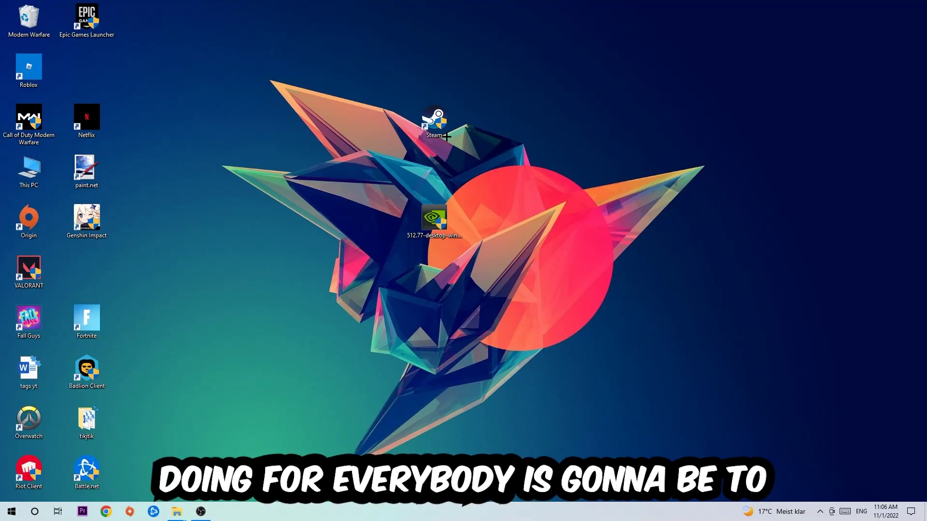
Open Task Manager from the taskbar and end the Google Chrome process.
{"action": "right_click", "coordinate": [400, 515]}
{"action": "left_click", "coordinate": [417, 420]}
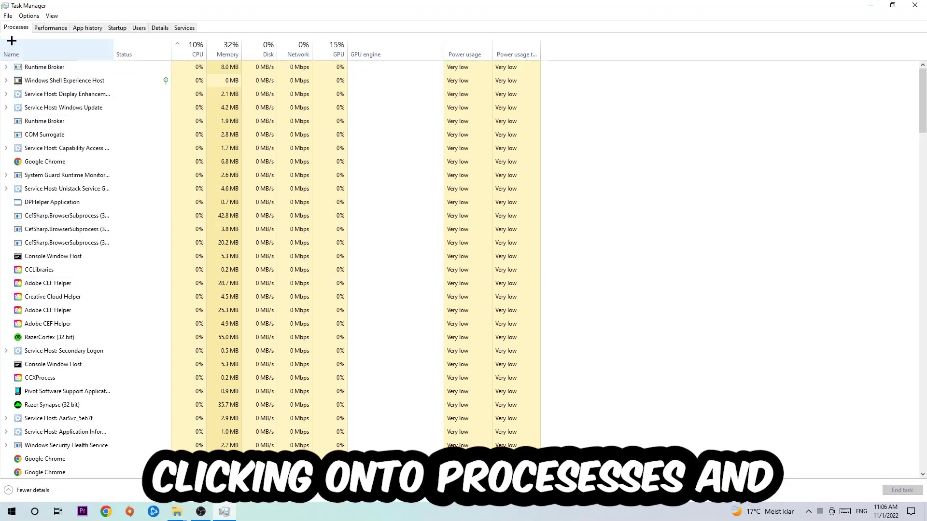
{"action": "left_click", "coordinate": [16, 27]}
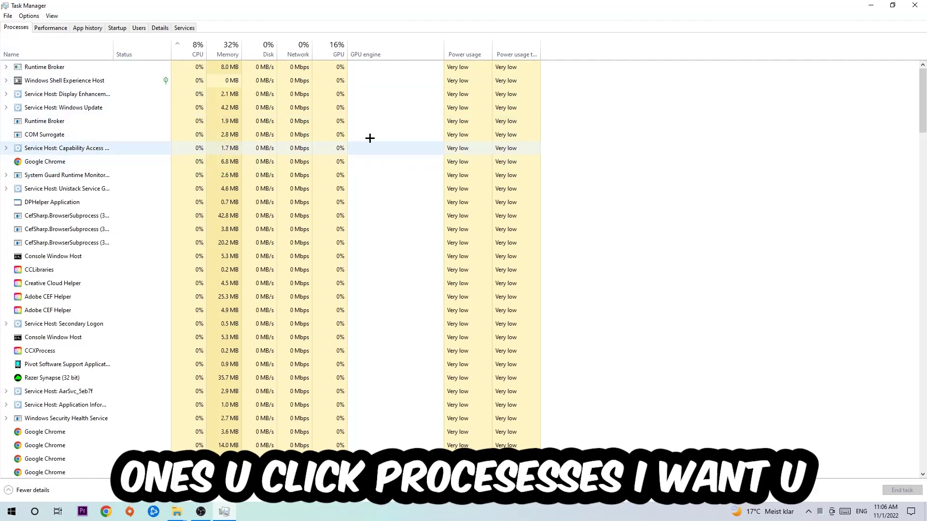
{"action": "left_click", "coordinate": [238, 162]}
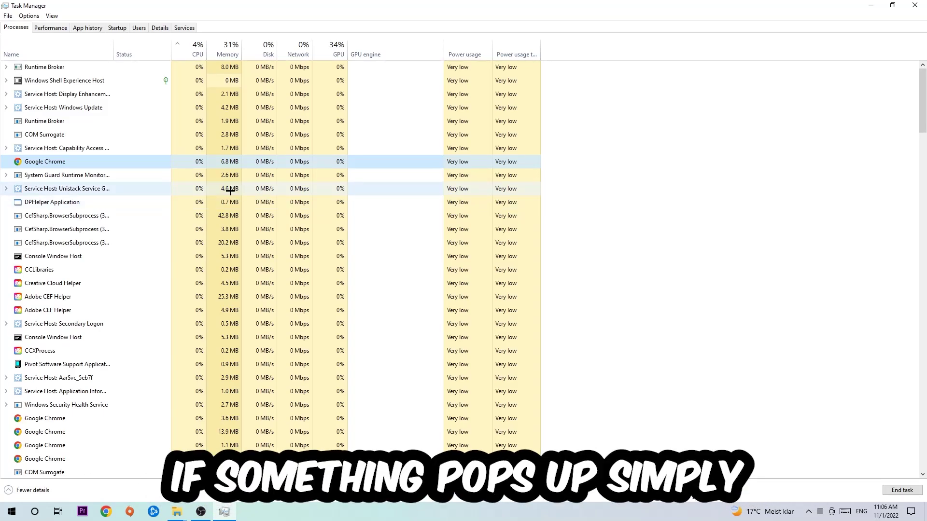
{"action": "right_click", "coordinate": [116, 161]}
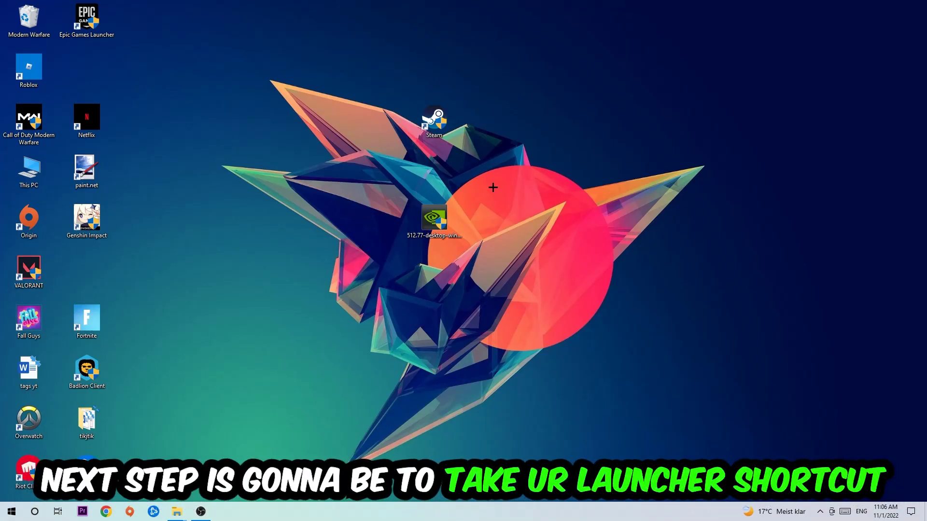
Run the Steam desktop shortcut as administrator, moving its icon around the desktop.
{"action": "left_click_drag", "start_coordinate": [435, 122], "coordinate": [550, 172]}
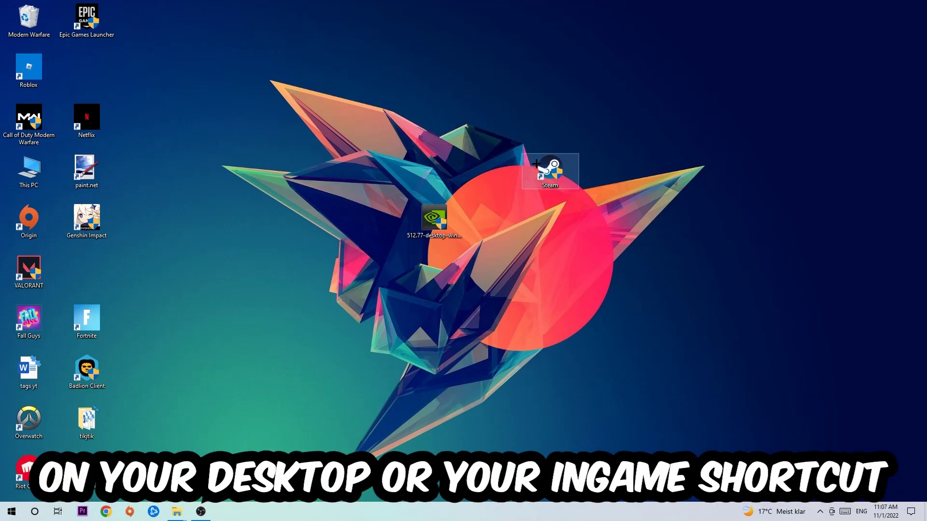
{"action": "left_click_drag", "start_coordinate": [551, 172], "coordinate": [376, 119]}
{"action": "right_click", "coordinate": [357, 117]}
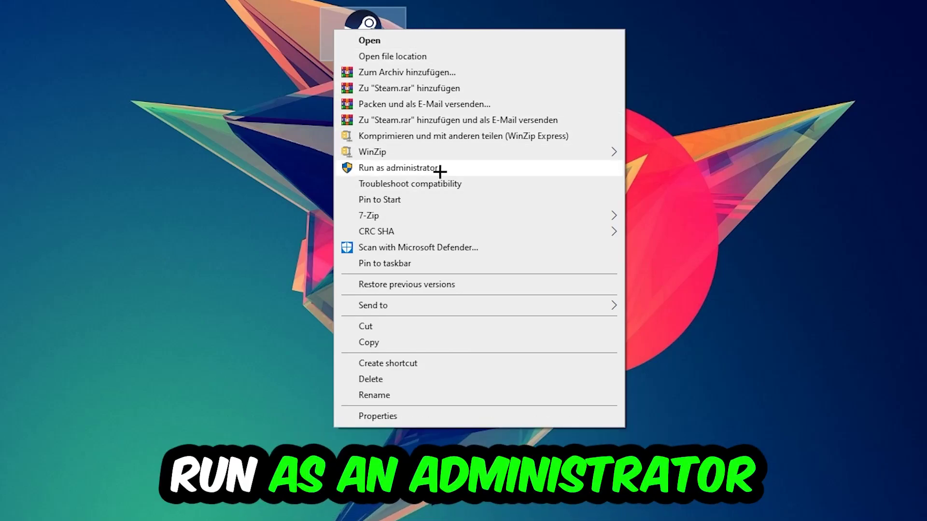
{"action": "left_click", "coordinate": [440, 172]}
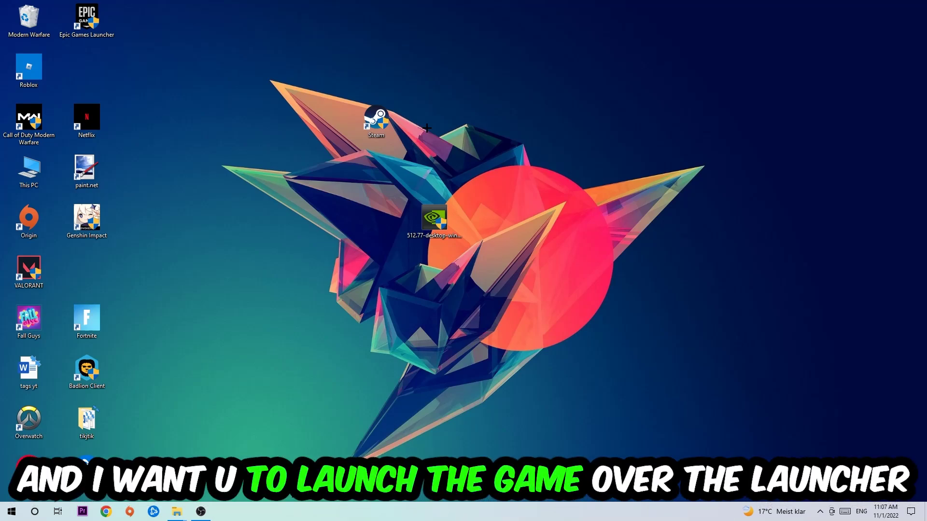
{"action": "left_click_drag", "start_coordinate": [377, 122], "coordinate": [319, 172]}
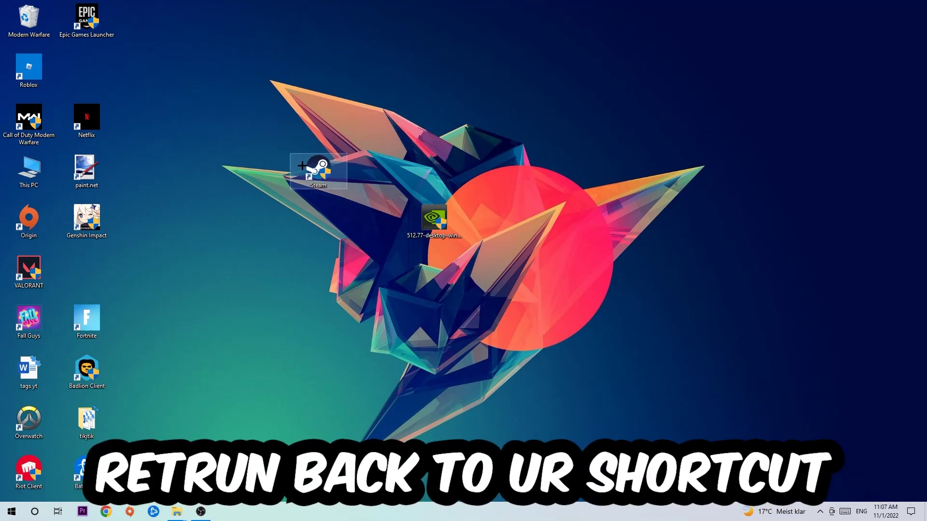
In Steam shortcut Properties, set Compatibility to Windows 8 with administrator, then apply.
{"action": "right_click", "coordinate": [301, 167]}
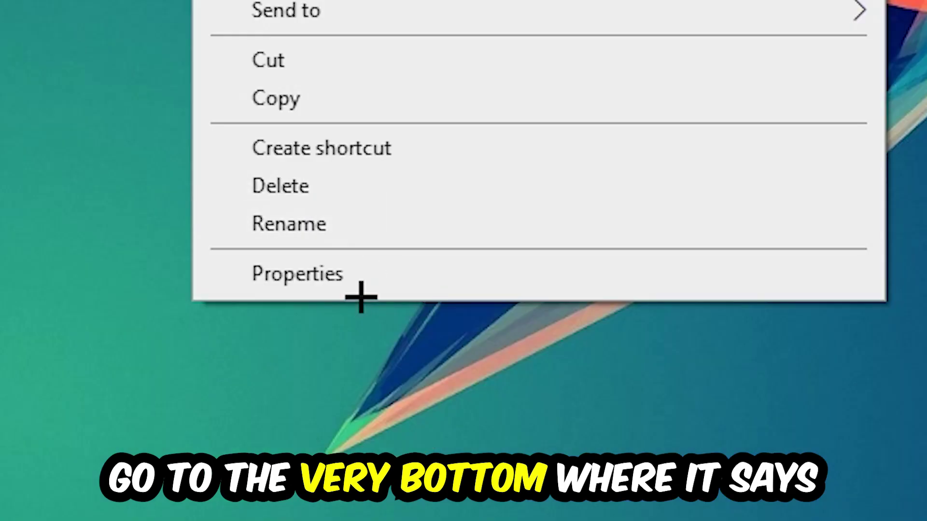
{"action": "left_click", "coordinate": [348, 417]}
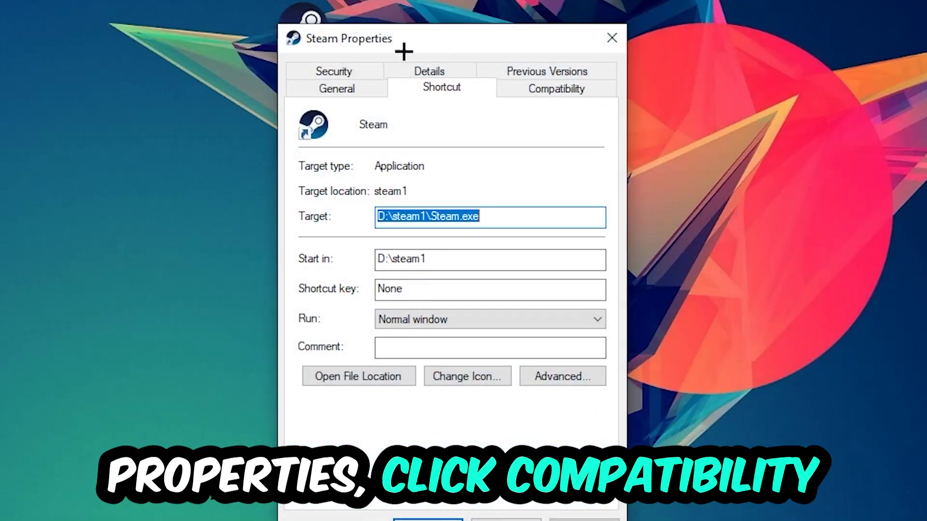
{"action": "left_click", "coordinate": [556, 88]}
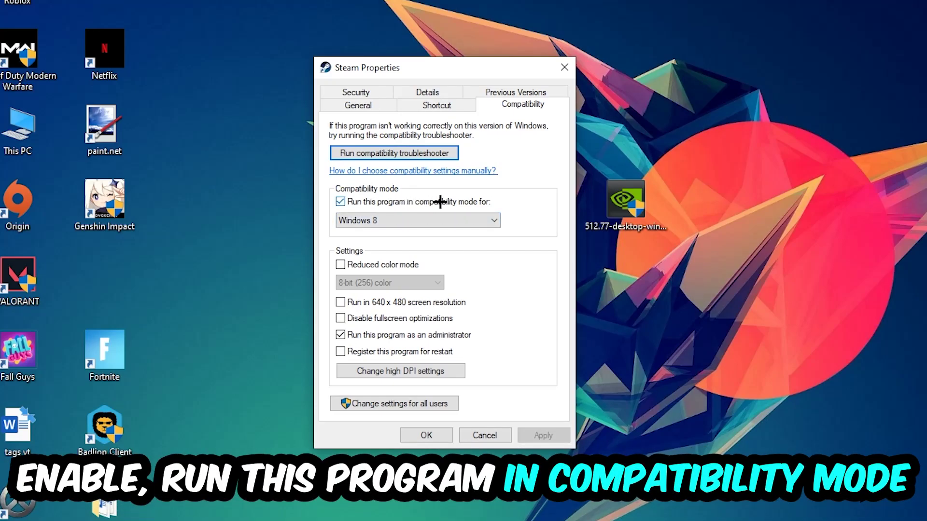
{"action": "left_click", "coordinate": [478, 220]}
{"action": "left_click", "coordinate": [440, 291]}
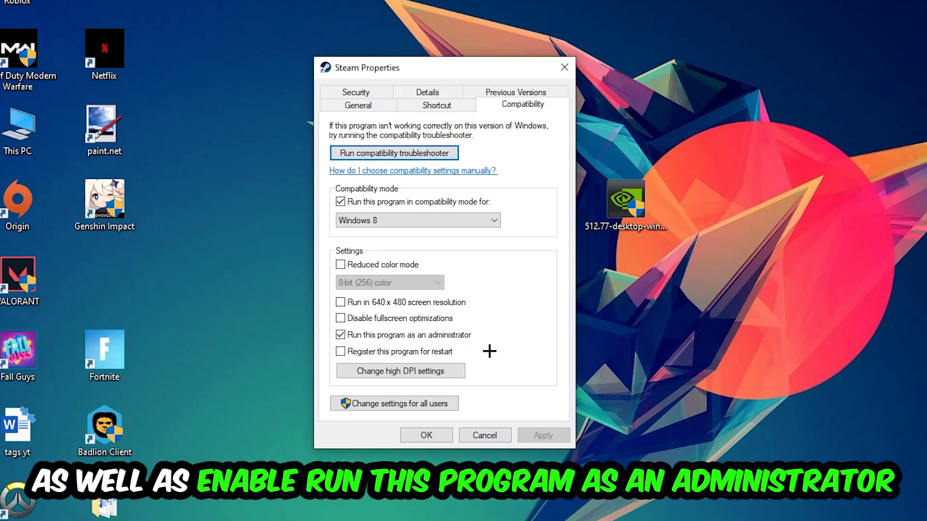
{"action": "left_click", "coordinate": [547, 429]}
{"action": "left_click", "coordinate": [427, 435]}
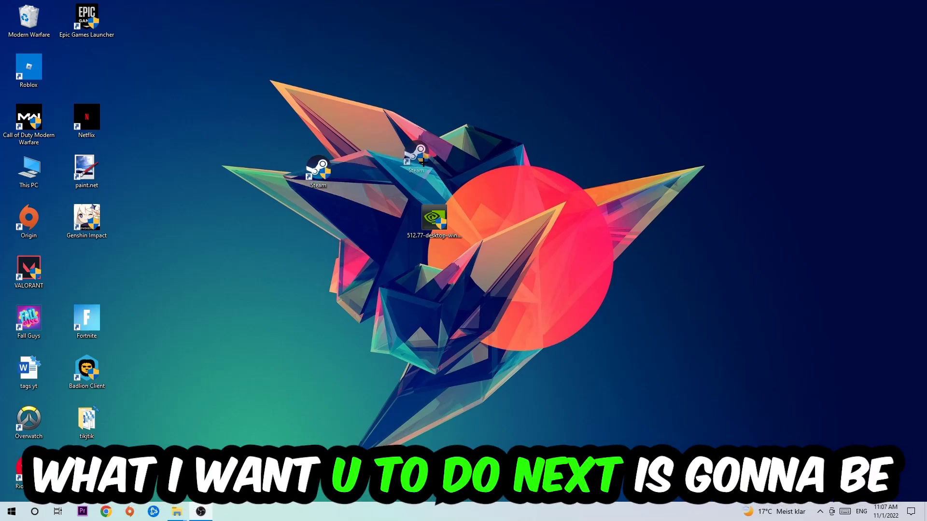
{"action": "mouse_move", "coordinate": [319, 172]}
{"action": "left_mouse_down"}
{"action": "mouse_move", "coordinate": [433, 171]}
{"action": "mouse_move", "coordinate": [318, 172]}
{"action": "left_mouse_up"}
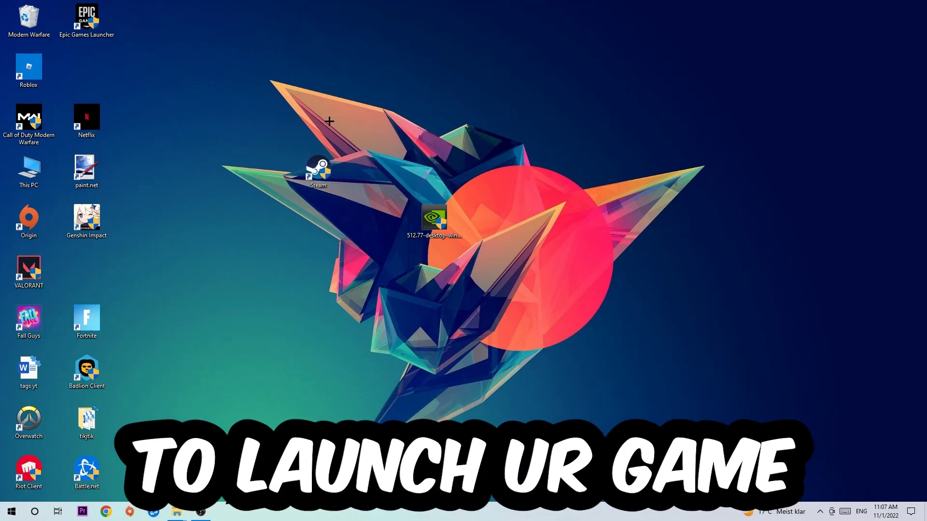